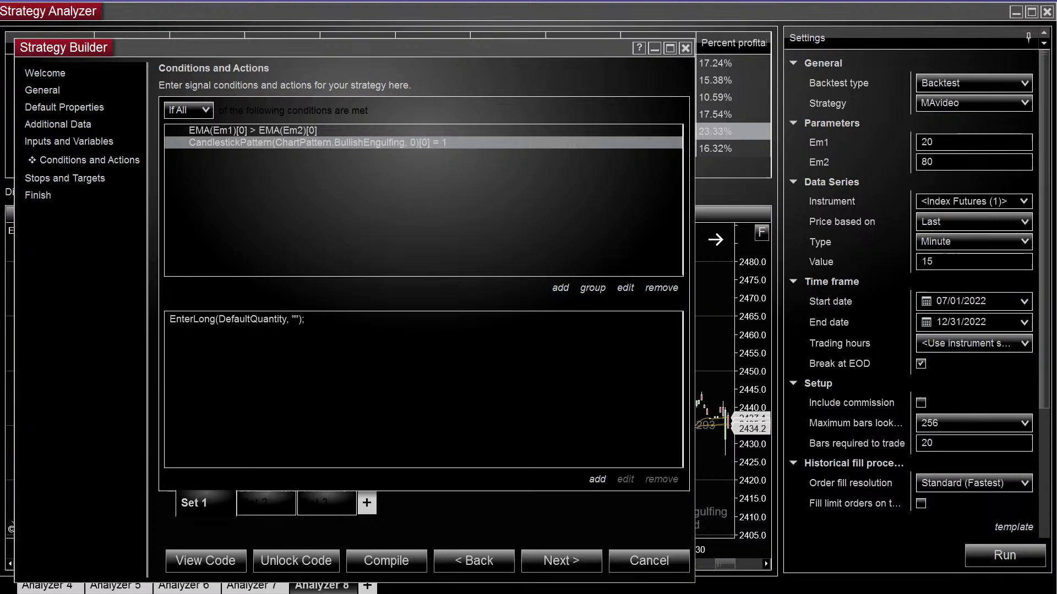
Center the candlestick sketch and draw two red arrows from the small candle toward the tall one.
{"action": "key", "text": "alt+Tab"}
{"action": "mouse_move", "coordinate": [396, 215]}
{"action": "left_mouse_down"}
{"action": "mouse_move", "coordinate": [724, 79]}
{"action": "mouse_move", "coordinate": [698, 103]}
{"action": "mouse_move", "coordinate": [647, 84]}
{"action": "left_mouse_up"}
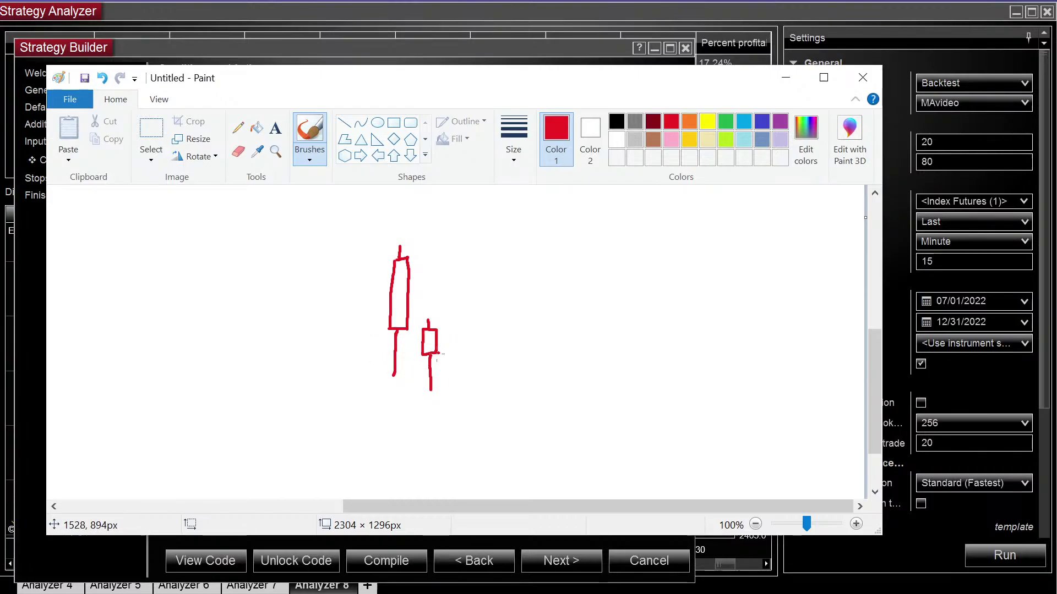
{"action": "mouse_move", "coordinate": [545, 428]}
{"action": "left_mouse_down"}
{"action": "mouse_move", "coordinate": [476, 389]}
{"action": "mouse_move", "coordinate": [507, 384]}
{"action": "left_mouse_up"}
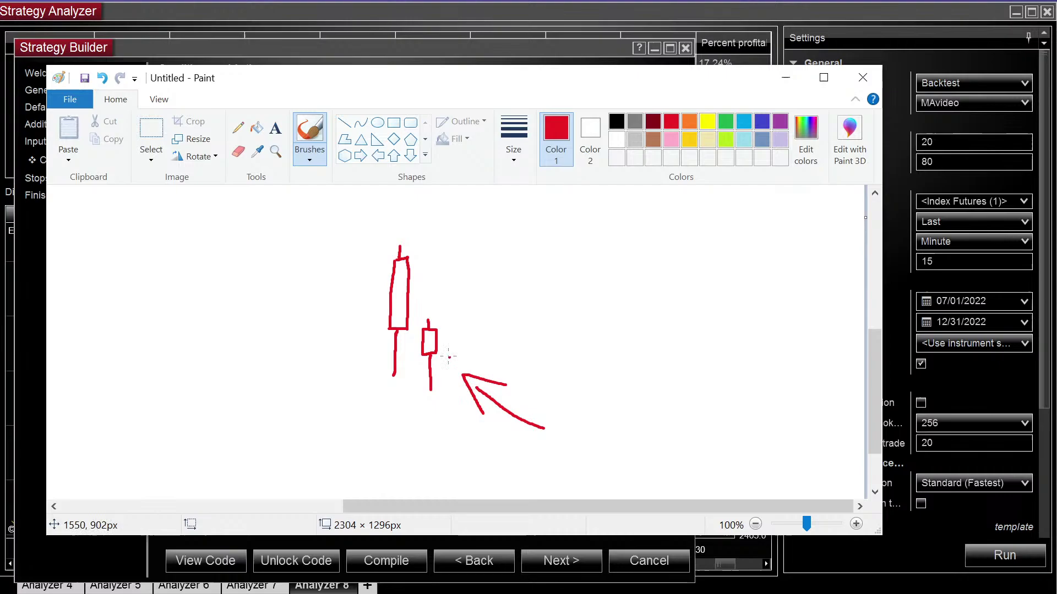
{"action": "mouse_move", "coordinate": [491, 430]}
{"action": "left_mouse_down"}
{"action": "mouse_move", "coordinate": [399, 415]}
{"action": "mouse_move", "coordinate": [415, 400]}
{"action": "left_mouse_up"}
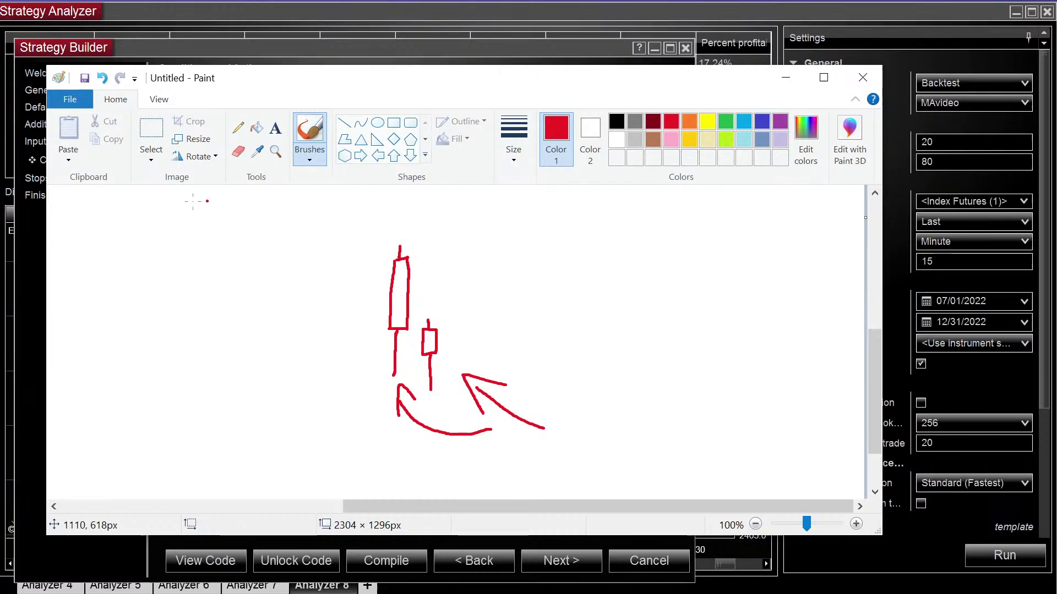
Narrow the Paint sketch window and shift the Strategy Builder window slightly right.
{"action": "mouse_move", "coordinate": [44, 271]}
{"action": "left_mouse_down"}
{"action": "mouse_move", "coordinate": [483, 220]}
{"action": "mouse_move", "coordinate": [663, 216]}
{"action": "mouse_move", "coordinate": [741, 83]}
{"action": "mouse_move", "coordinate": [852, 67]}
{"action": "left_mouse_up"}
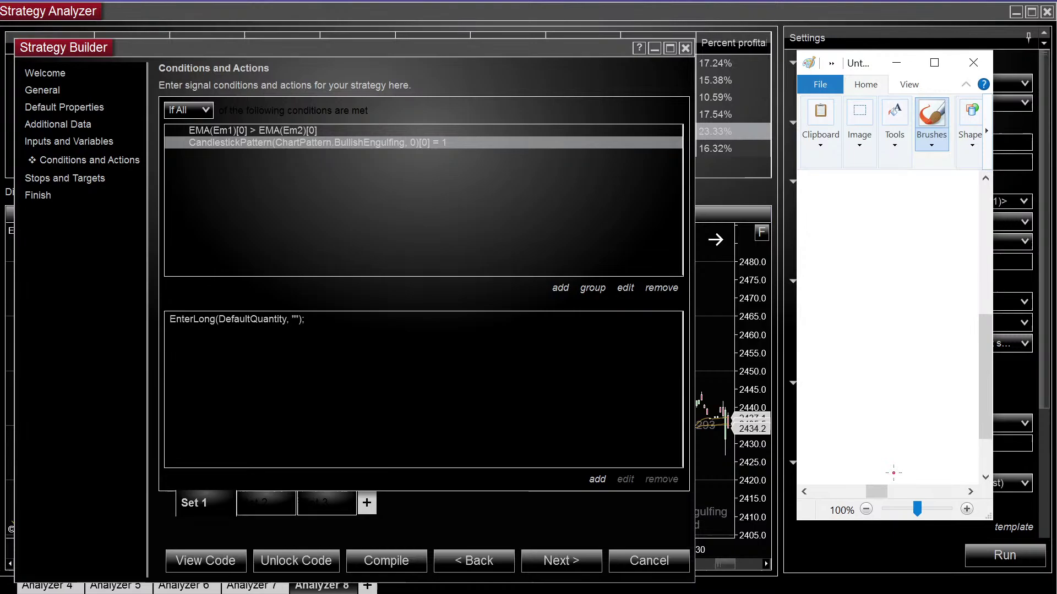
{"action": "left_click_drag", "start_coordinate": [884, 491], "coordinate": [908, 490]}
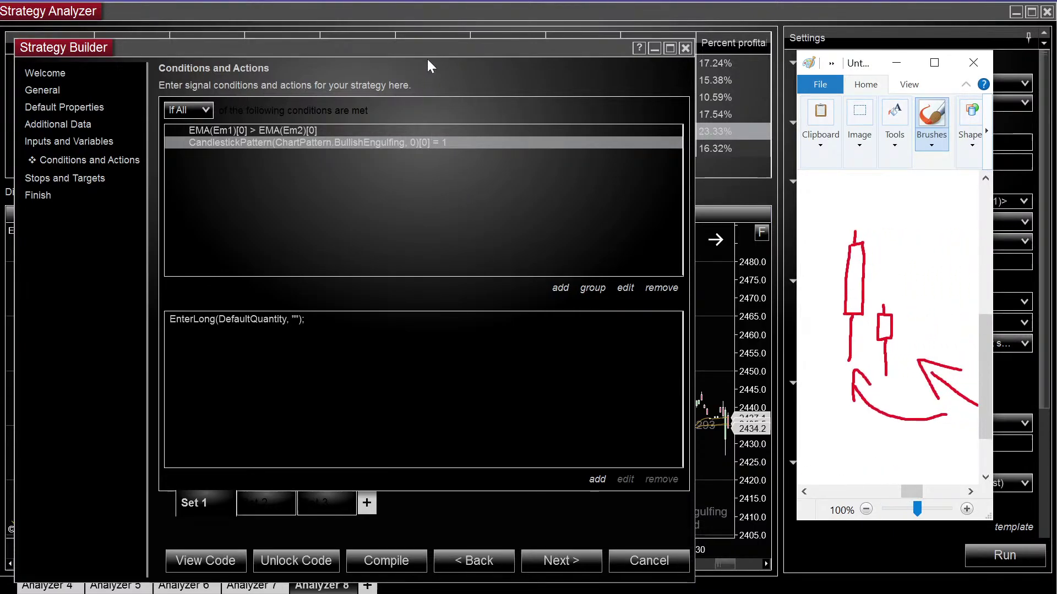
{"action": "left_click_drag", "start_coordinate": [429, 50], "coordinate": [453, 47]}
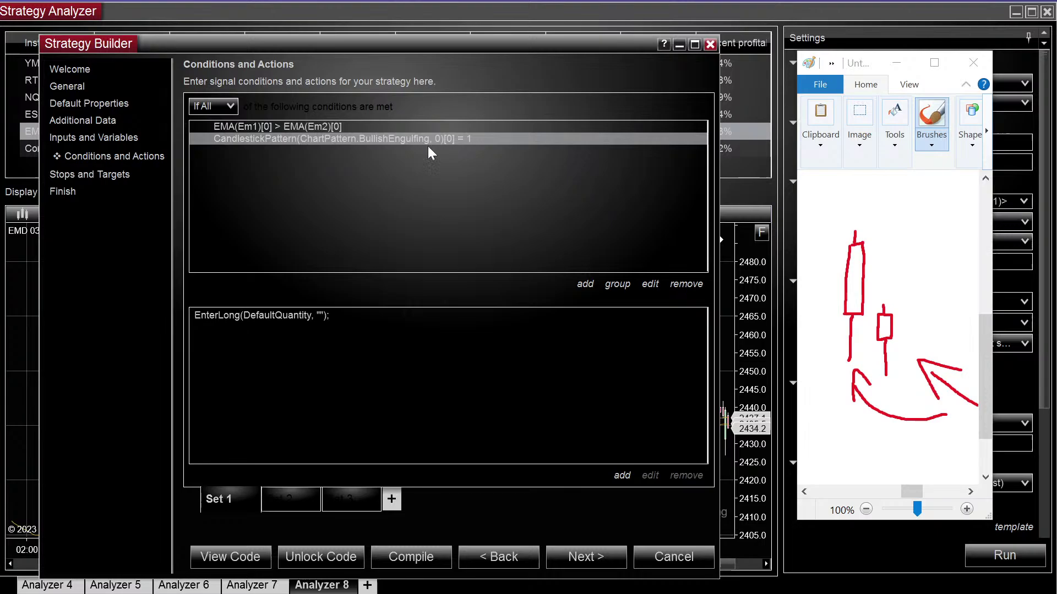
Delete the bullish engulfing CandlestickPattern condition and open a blank new condition beside the sketch.
{"action": "left_click", "coordinate": [688, 284]}
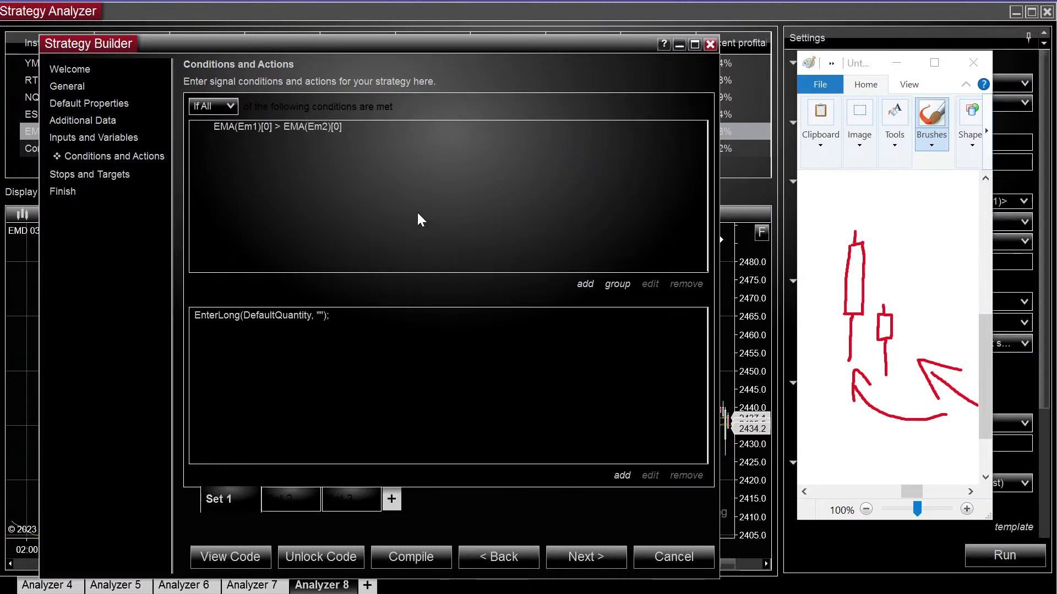
{"action": "left_click", "coordinate": [255, 131]}
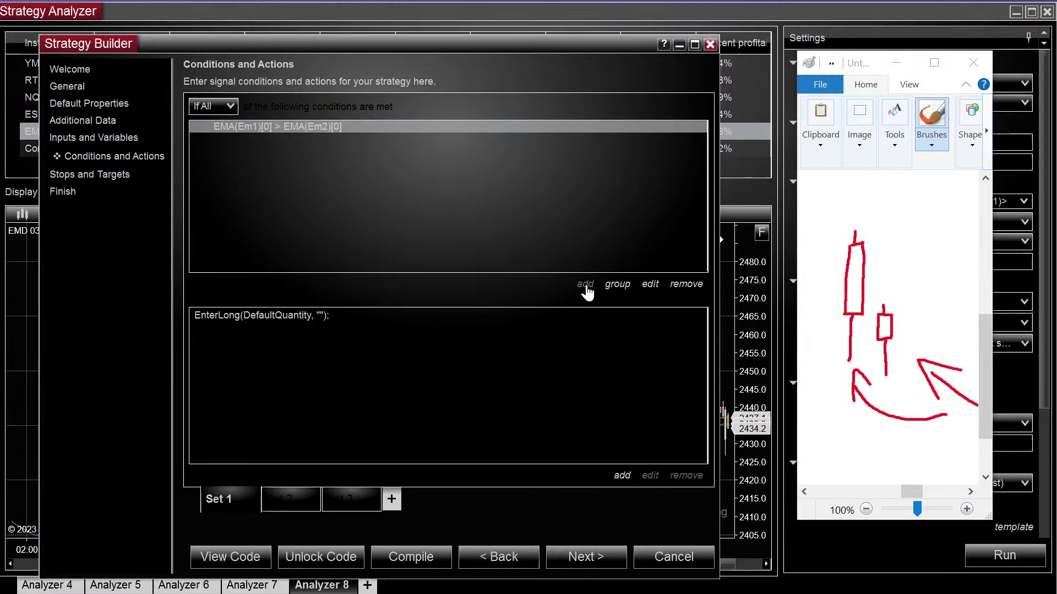
{"action": "left_click", "coordinate": [585, 288]}
{"action": "left_click_drag", "start_coordinate": [325, 115], "coordinate": [319, 138]}
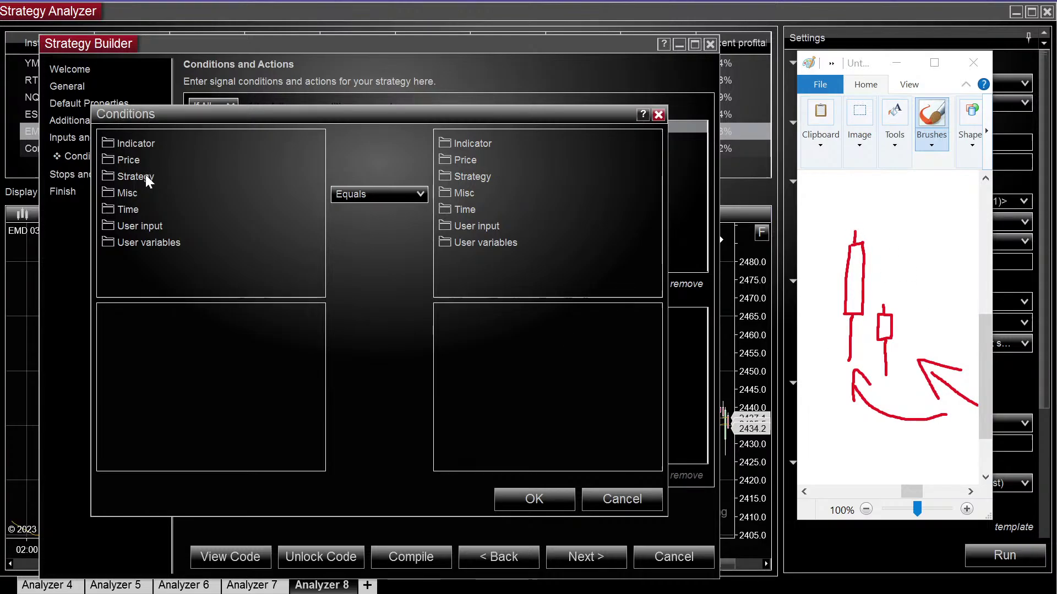
Compare Price > High with Less against Price > High at Bars ago 1, and confirm.
{"action": "left_click", "coordinate": [134, 164]}
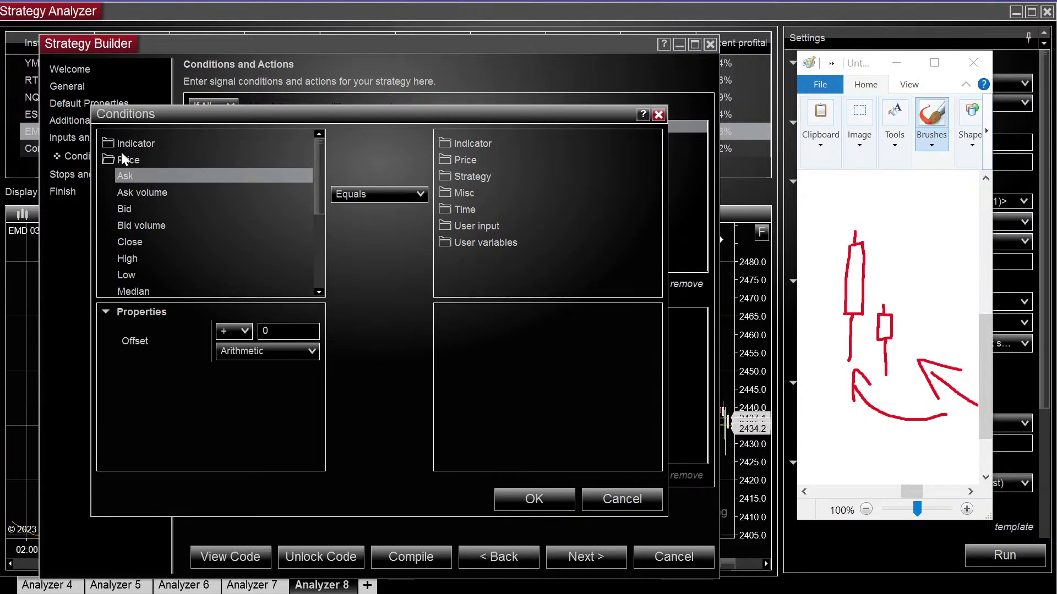
{"action": "left_click", "coordinate": [132, 261]}
{"action": "left_click", "coordinate": [379, 194]}
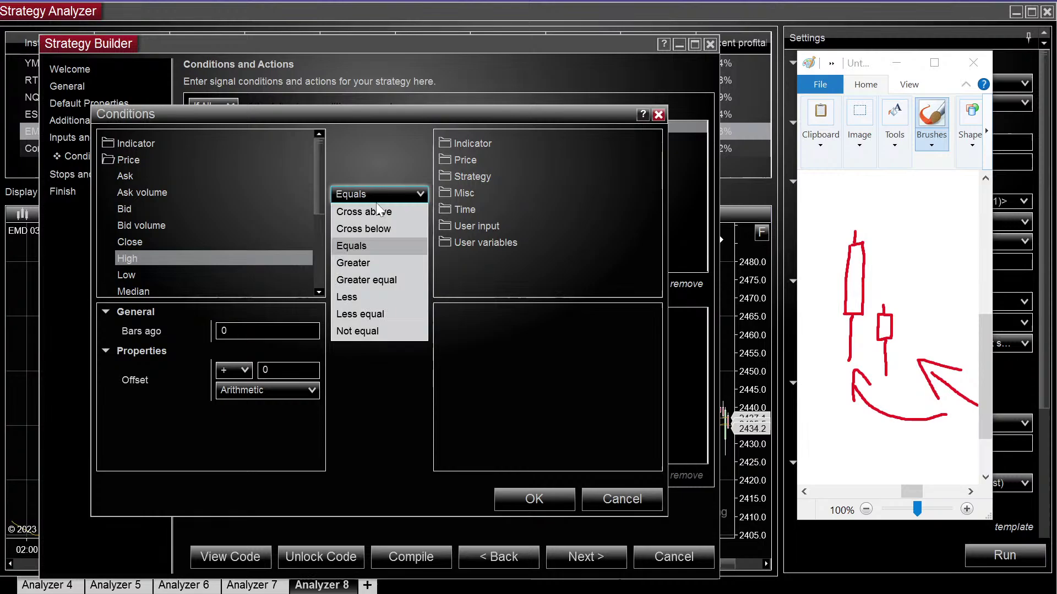
{"action": "left_click", "coordinate": [363, 297]}
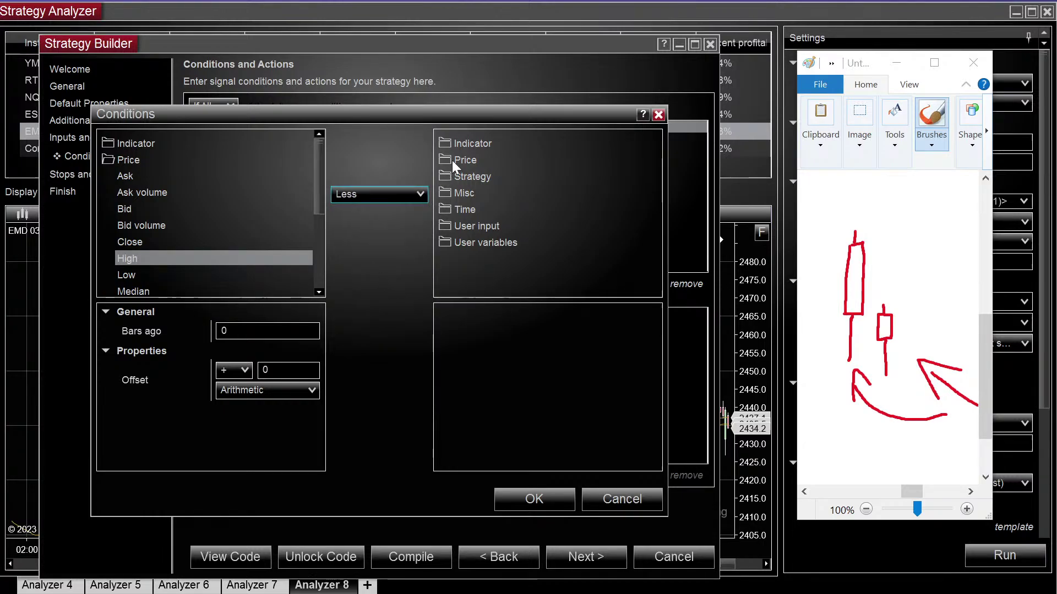
{"action": "left_click", "coordinate": [457, 164]}
{"action": "left_click", "coordinate": [471, 262]}
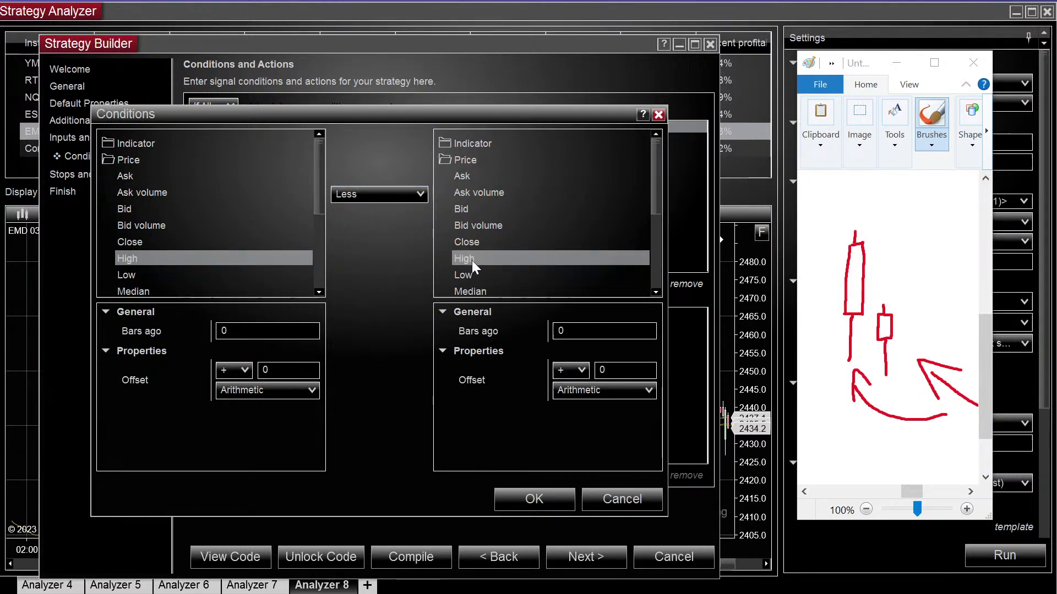
{"action": "left_click", "coordinate": [556, 330]}
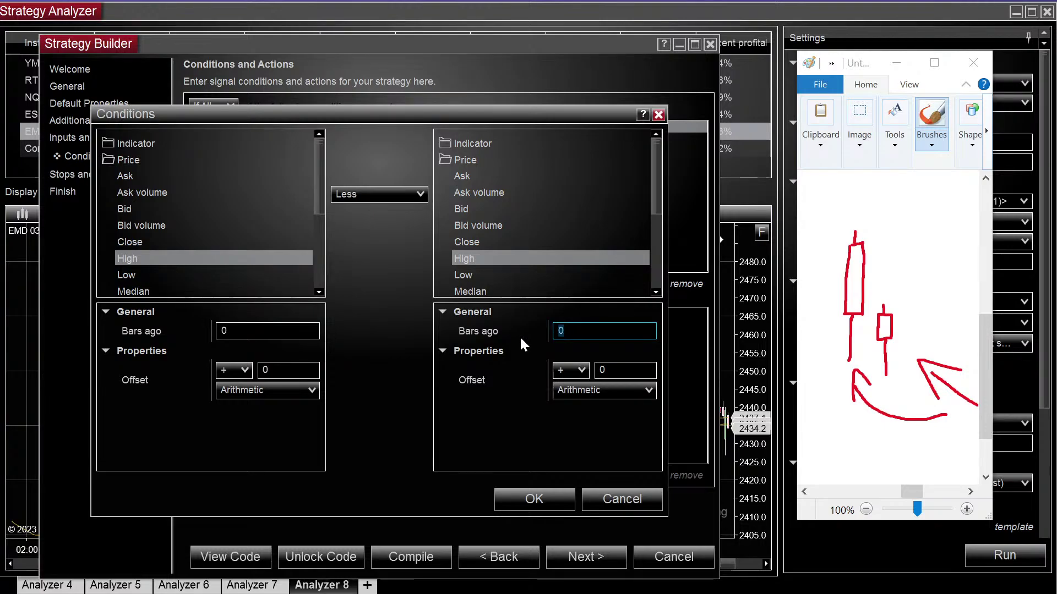
{"action": "type", "text": "1"}
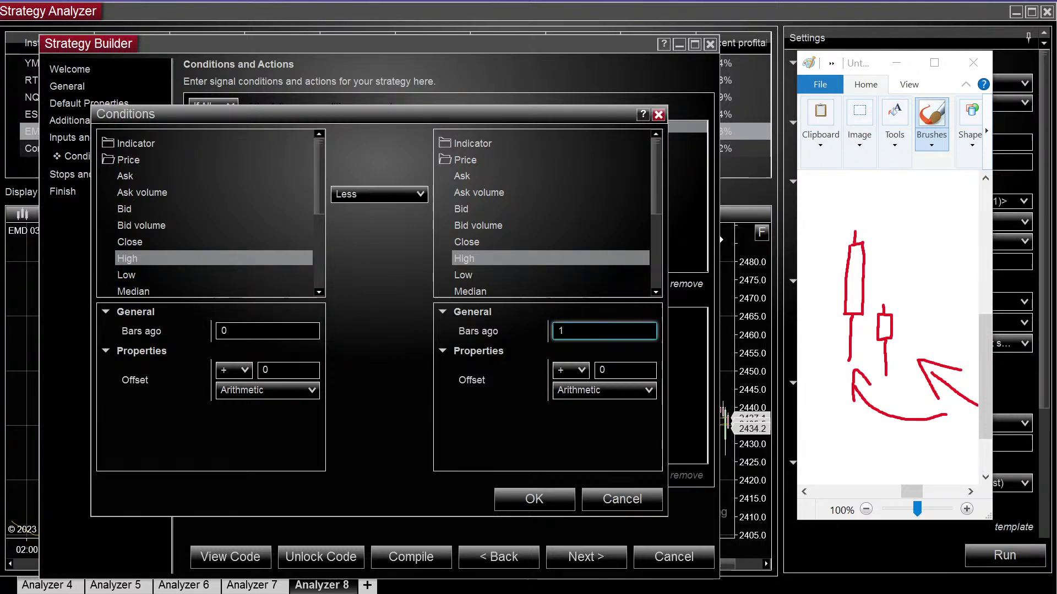
{"action": "double_click", "coordinate": [547, 338]}
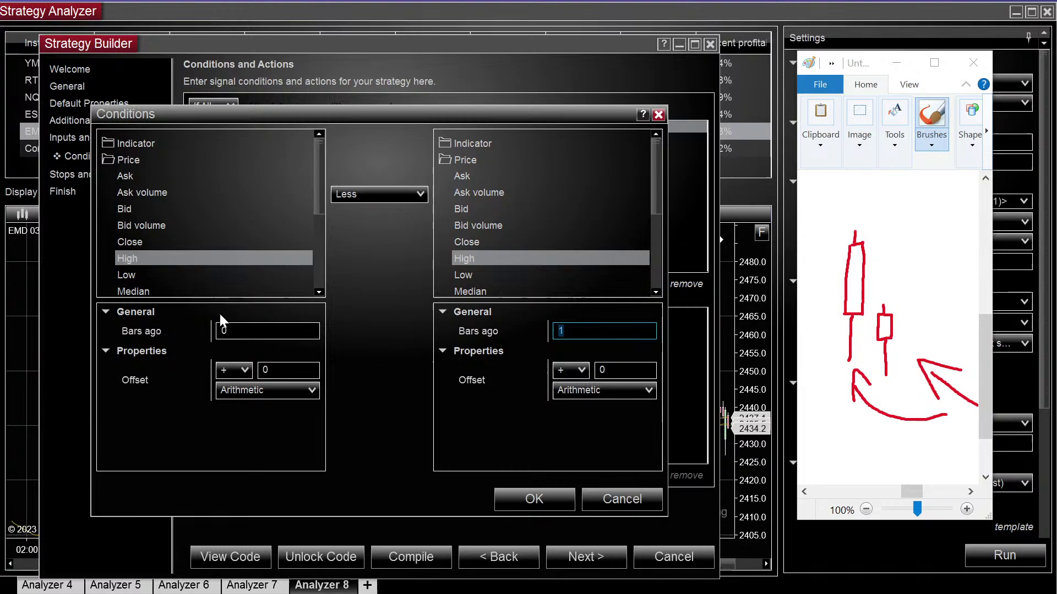
{"action": "left_click", "coordinate": [220, 330]}
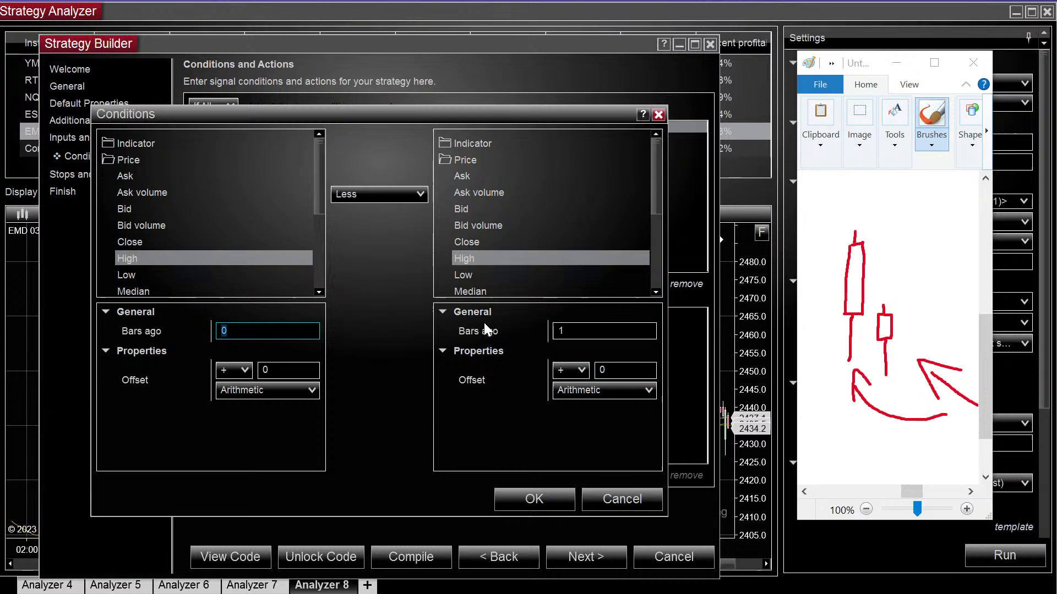
{"action": "left_click", "coordinate": [504, 496]}
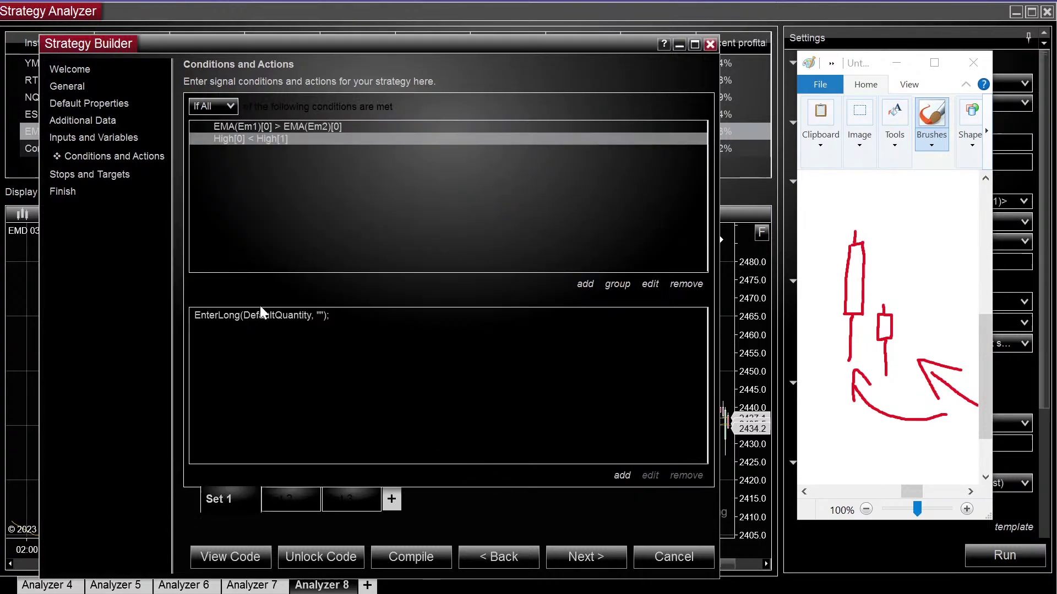
Add a new condition: Price > Low, Less, Price > Low with Bars ago 1 (Low[0] < Low[1]).
{"action": "left_click", "coordinate": [584, 284]}
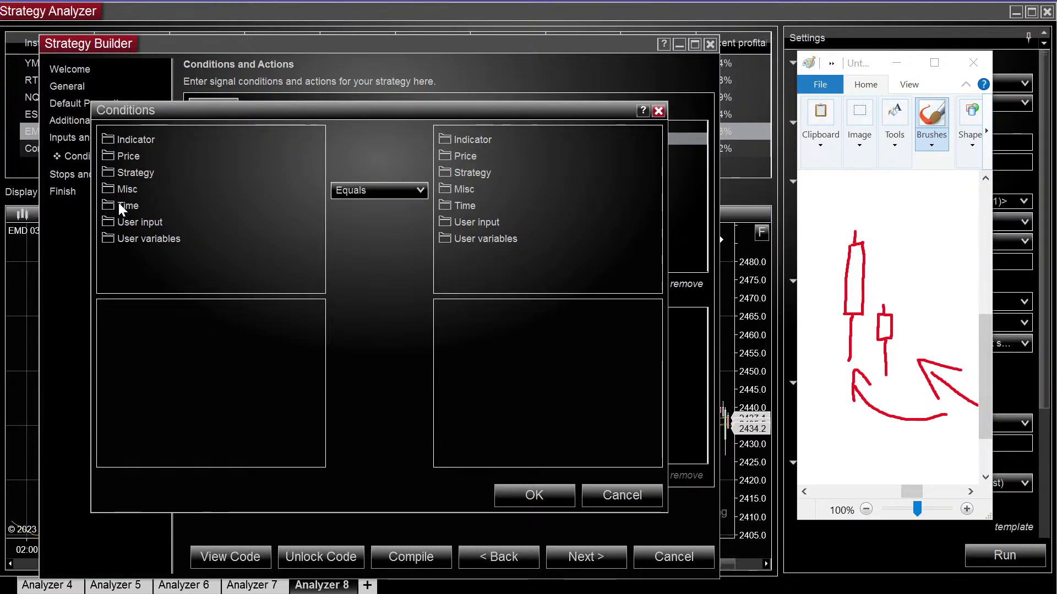
{"action": "double_click", "coordinate": [134, 159]}
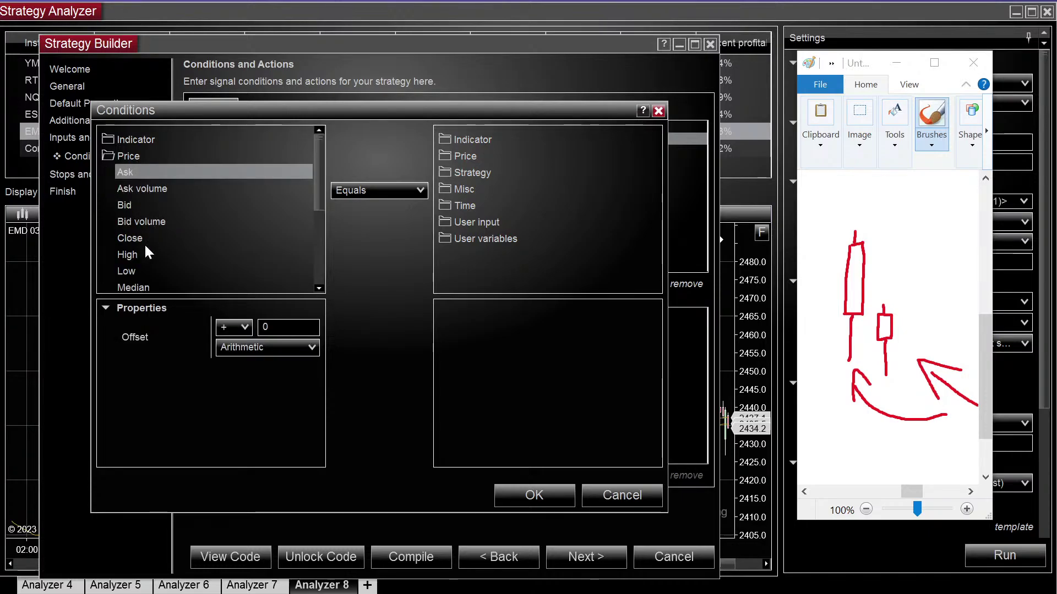
{"action": "left_click", "coordinate": [127, 273]}
{"action": "left_click", "coordinate": [355, 191]}
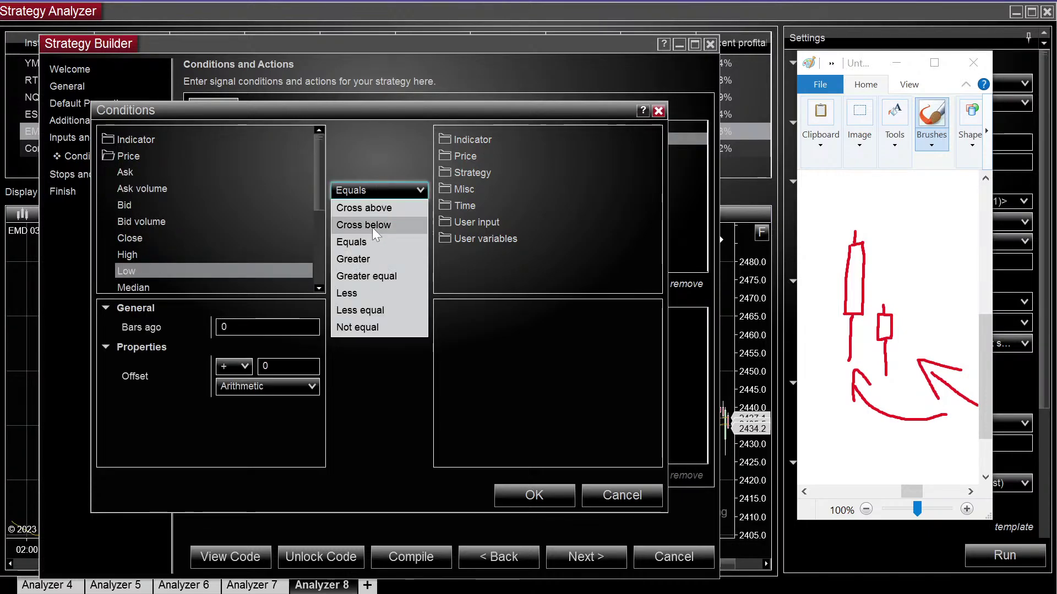
{"action": "left_click", "coordinate": [353, 295]}
{"action": "double_click", "coordinate": [465, 156]}
{"action": "left_click", "coordinate": [463, 271]}
{"action": "left_click", "coordinate": [557, 327]}
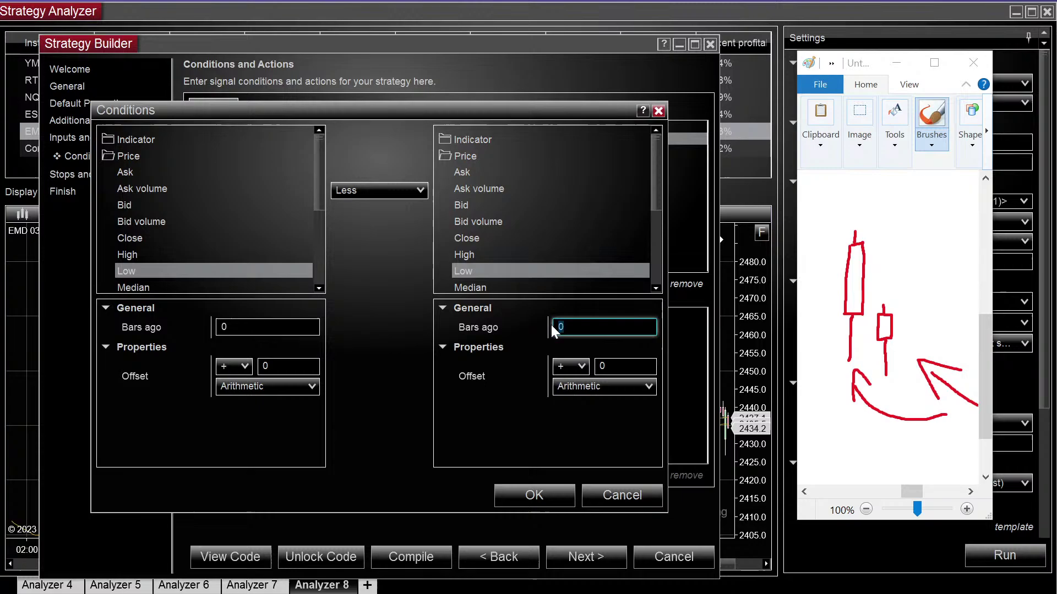
{"action": "type", "text": "1"}
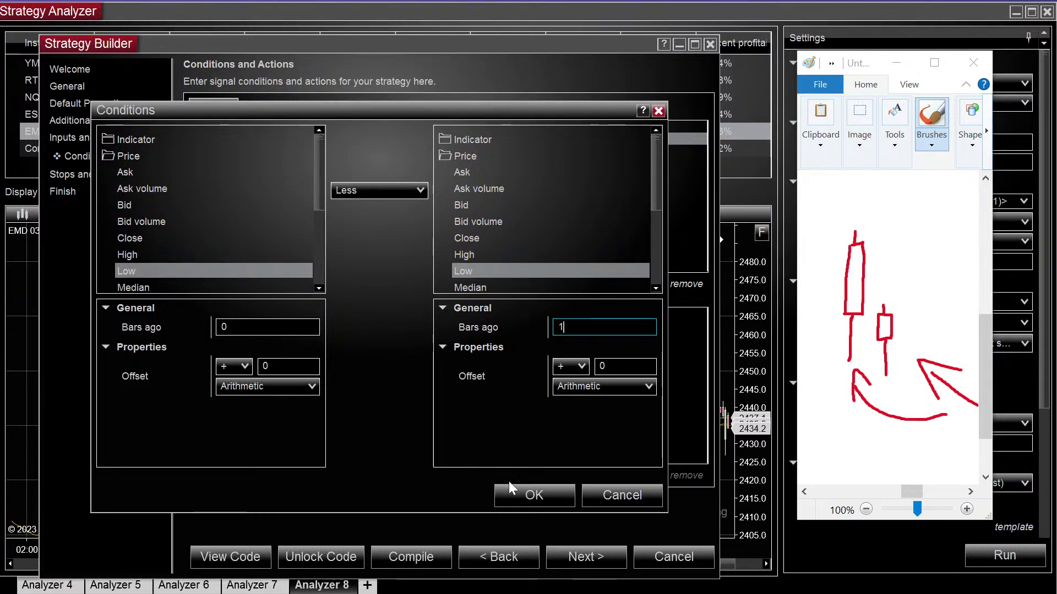
{"action": "left_click", "coordinate": [515, 494]}
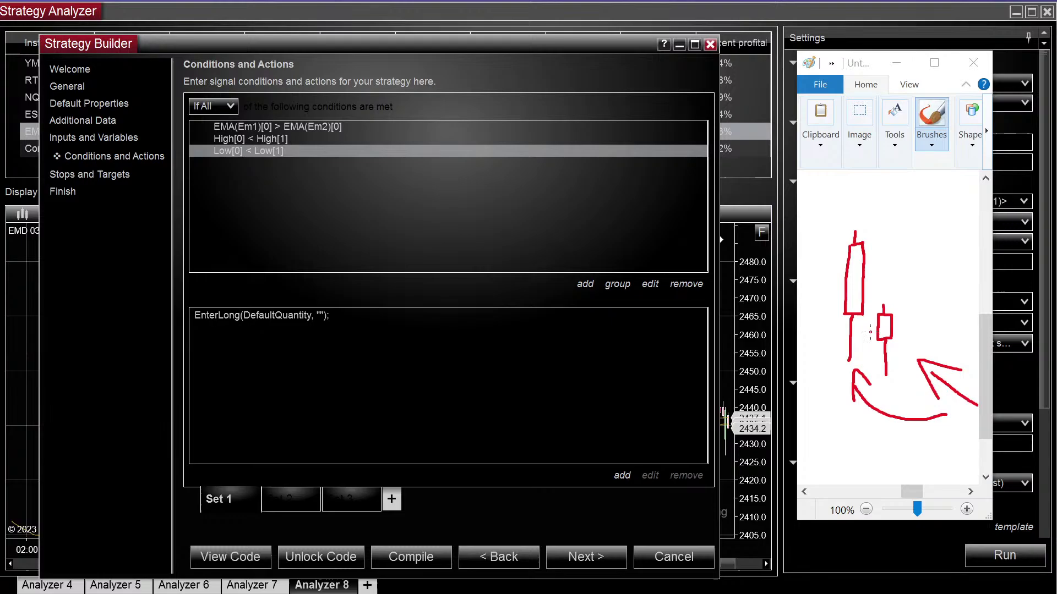
Add a condition with Close on the left, Greater, and Low at Bars ago 1 on the right.
{"action": "left_click", "coordinate": [585, 284]}
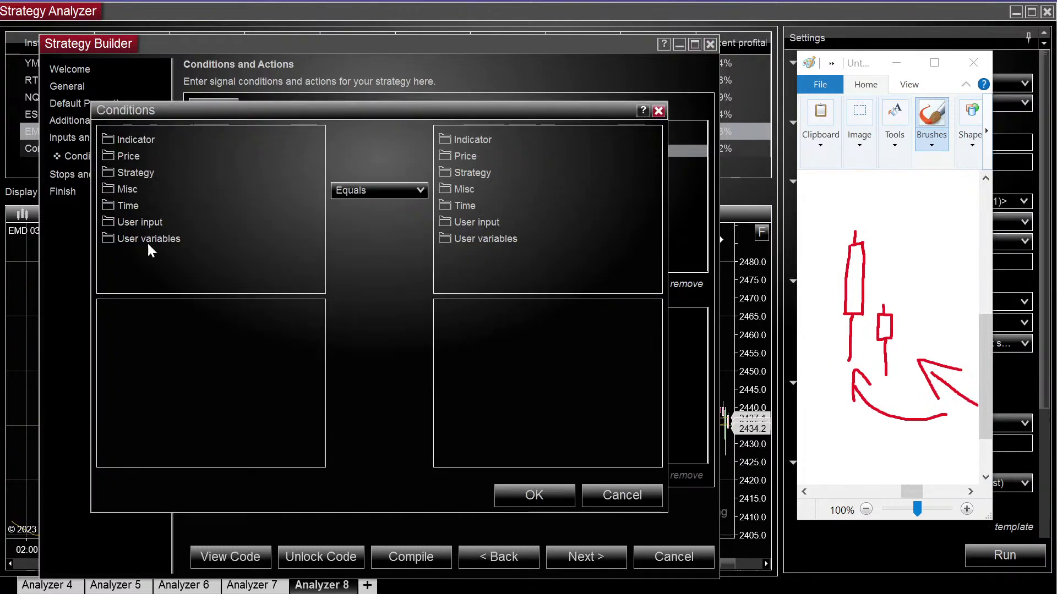
{"action": "left_click", "coordinate": [124, 164]}
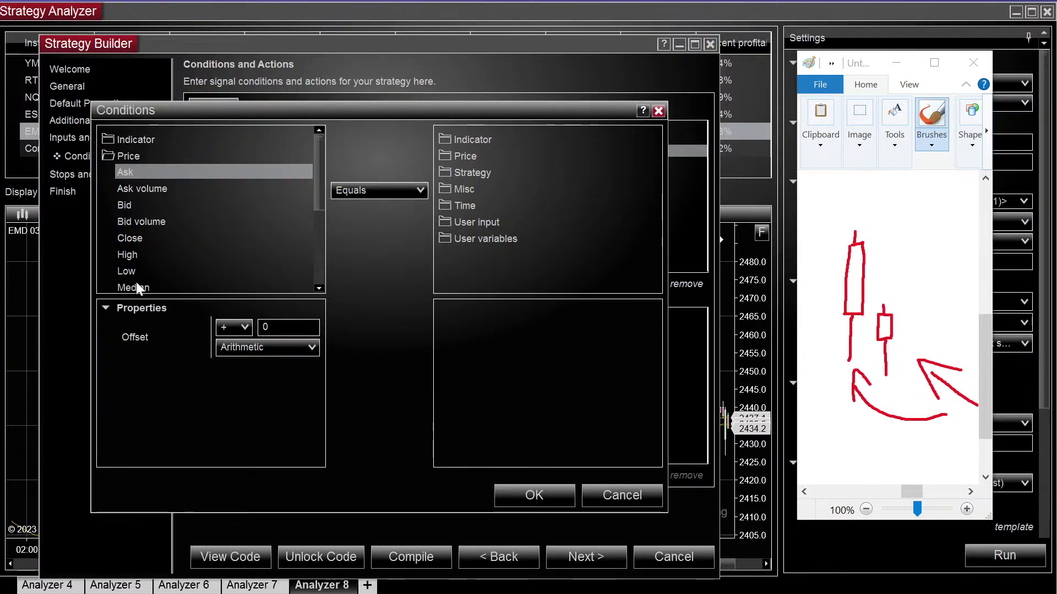
{"action": "left_click", "coordinate": [129, 239]}
{"action": "left_click", "coordinate": [413, 190]}
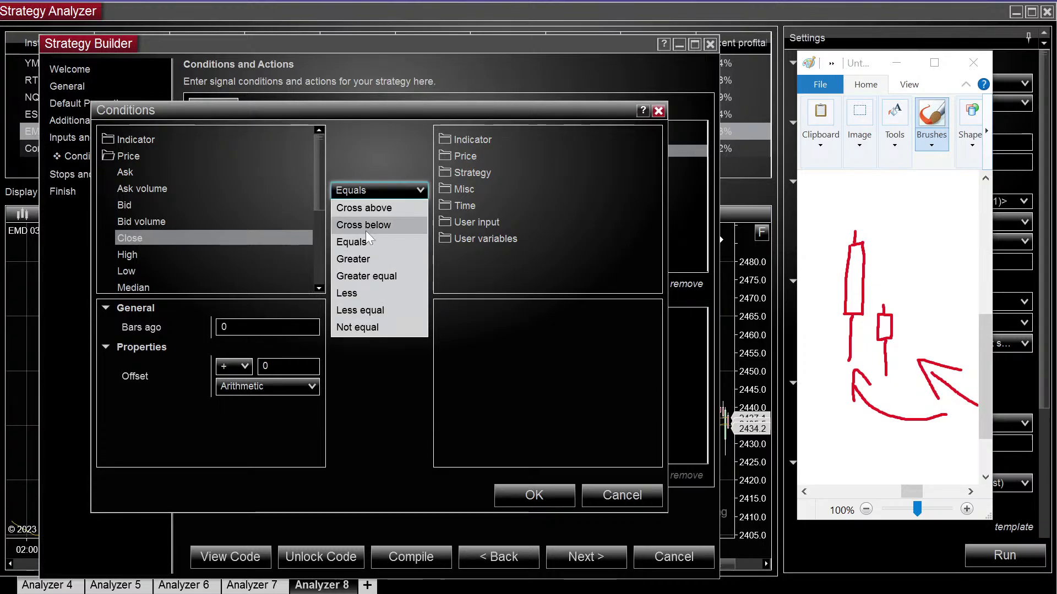
{"action": "left_click", "coordinate": [352, 258]}
{"action": "left_click", "coordinate": [465, 156]}
{"action": "left_click", "coordinate": [471, 271]}
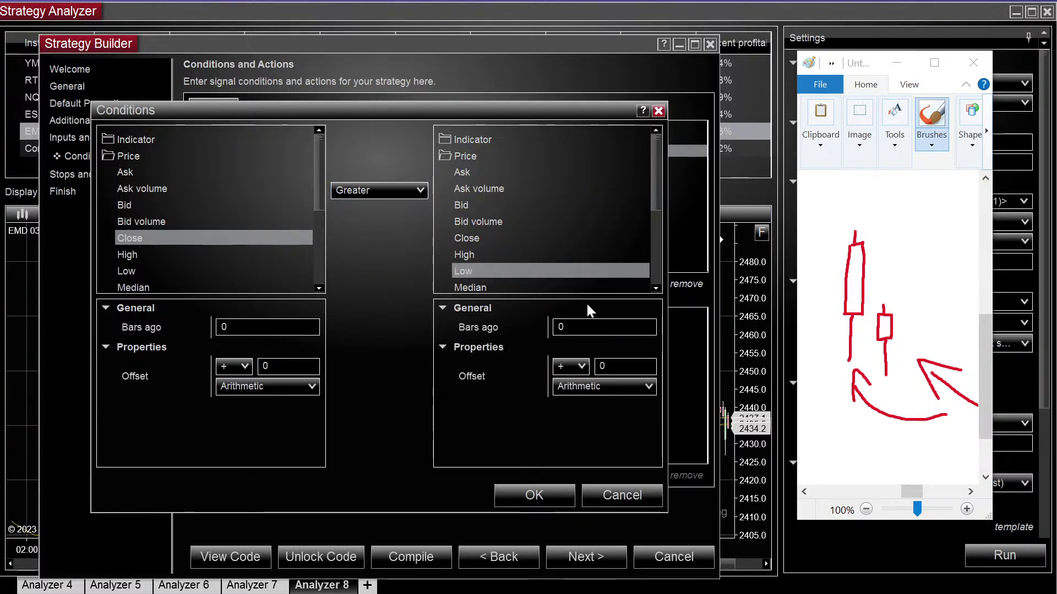
{"action": "type", "text": "1"}
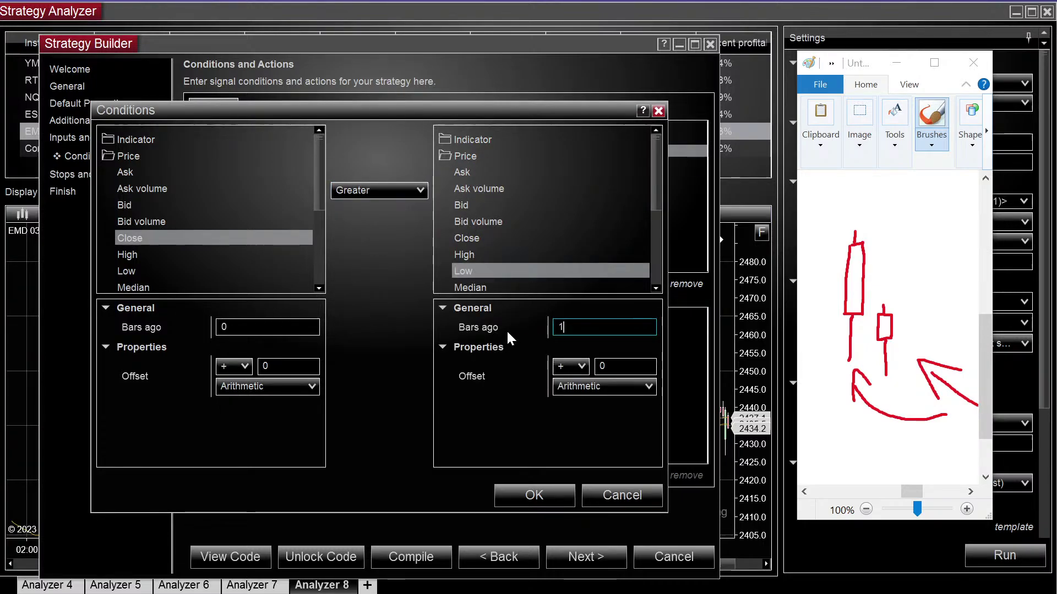
{"action": "left_click", "coordinate": [524, 495]}
Start another new condition, then cancel it without adding anything.
{"action": "left_click", "coordinate": [585, 284]}
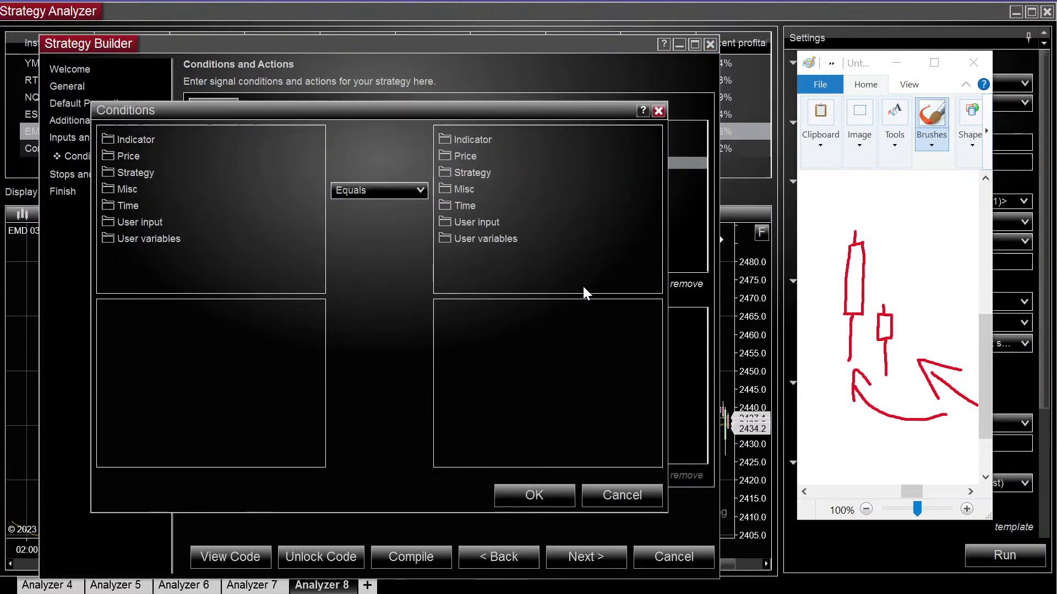
{"action": "left_click", "coordinate": [130, 158]}
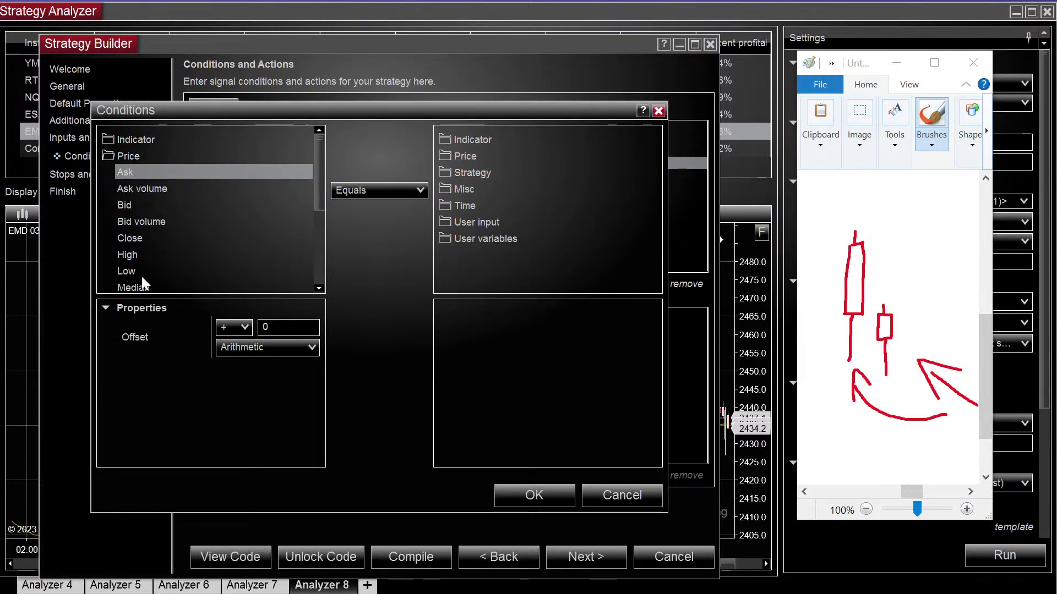
{"action": "left_click", "coordinate": [633, 499]}
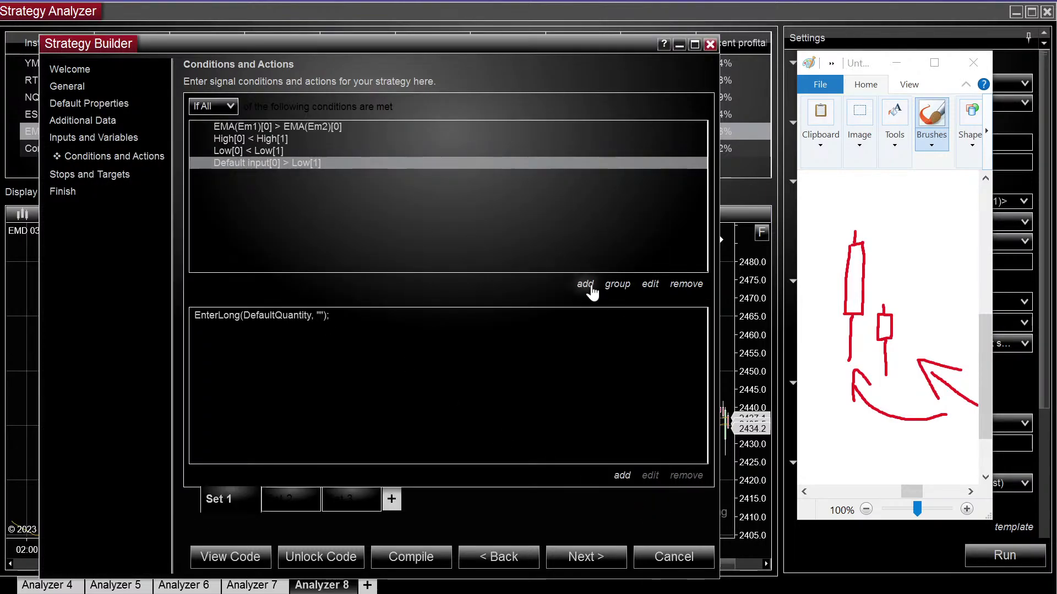
Add Open[0] Greater than Open[1] with right Bars ago 1, then reopen it for review.
{"action": "left_click", "coordinate": [586, 286]}
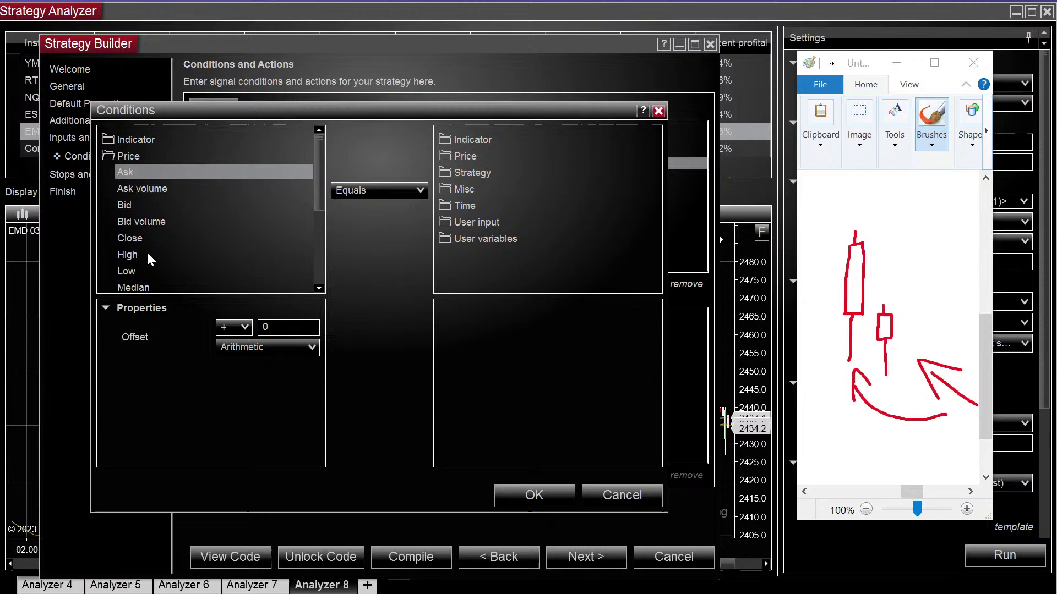
{"action": "scroll", "coordinate": [140, 258], "scroll_direction": "down", "scroll_amount": 2}
{"action": "left_click", "coordinate": [131, 225]}
{"action": "left_click", "coordinate": [380, 190]}
{"action": "left_click", "coordinate": [399, 255]}
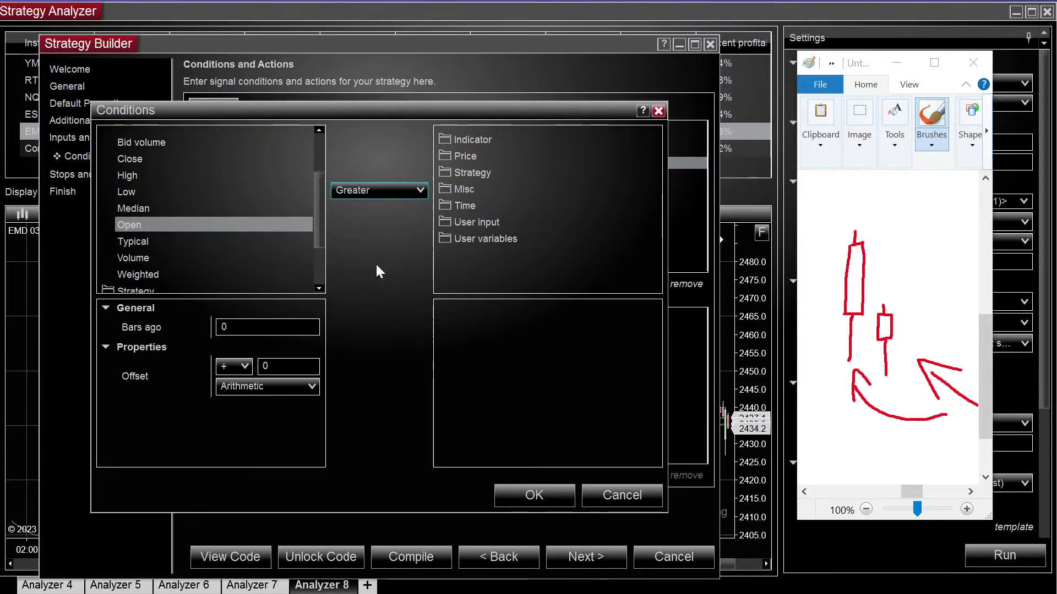
{"action": "left_click", "coordinate": [466, 158]}
{"action": "scroll", "coordinate": [471, 248], "scroll_direction": "down", "scroll_amount": 1}
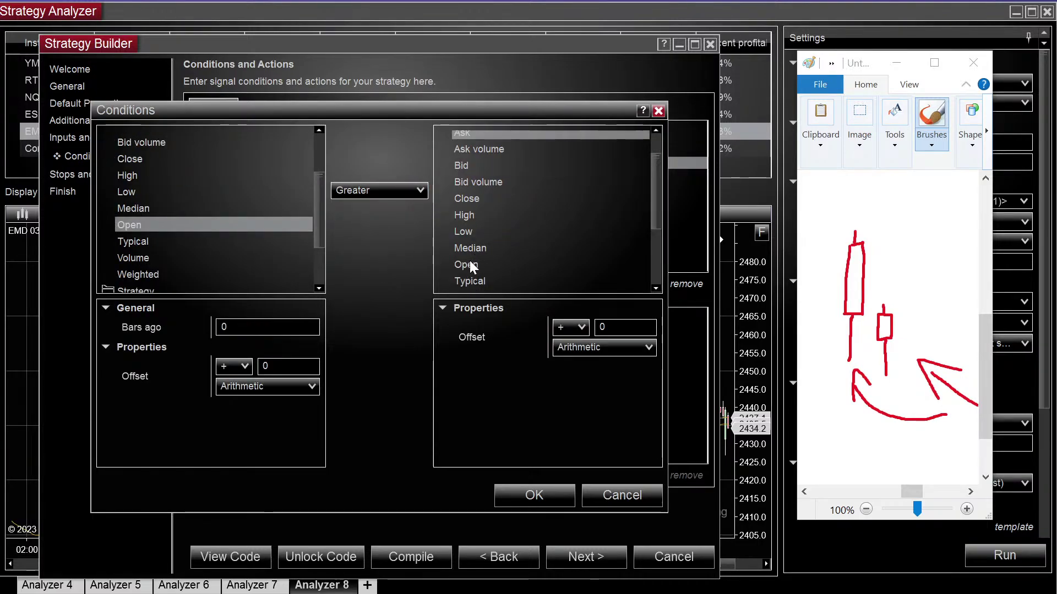
{"action": "left_click", "coordinate": [539, 265]}
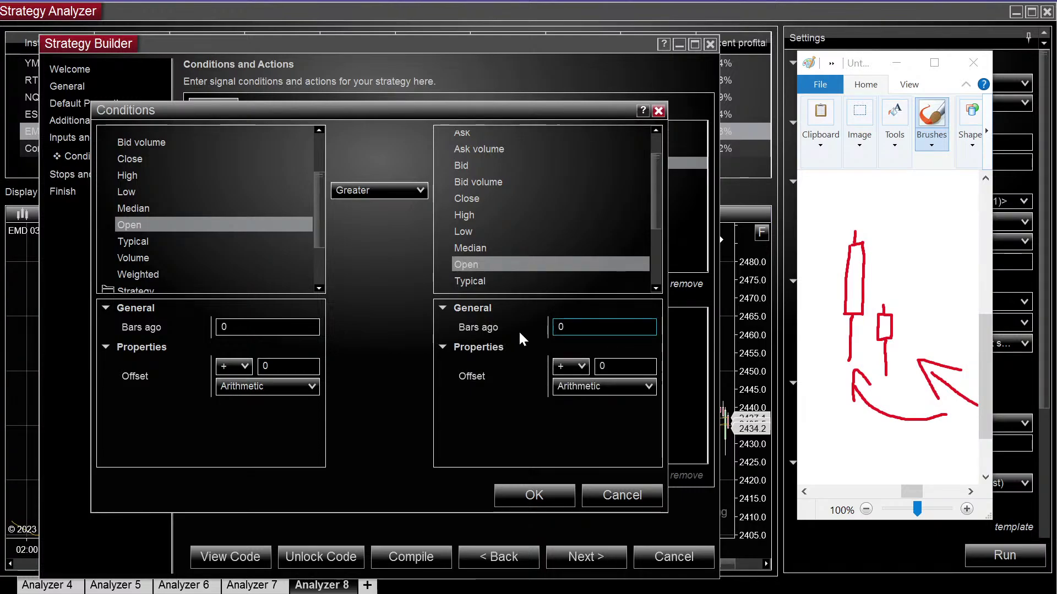
{"action": "left_click", "coordinate": [558, 327]}
{"action": "key", "text": "BackSpace"}
{"action": "type", "text": "1"}
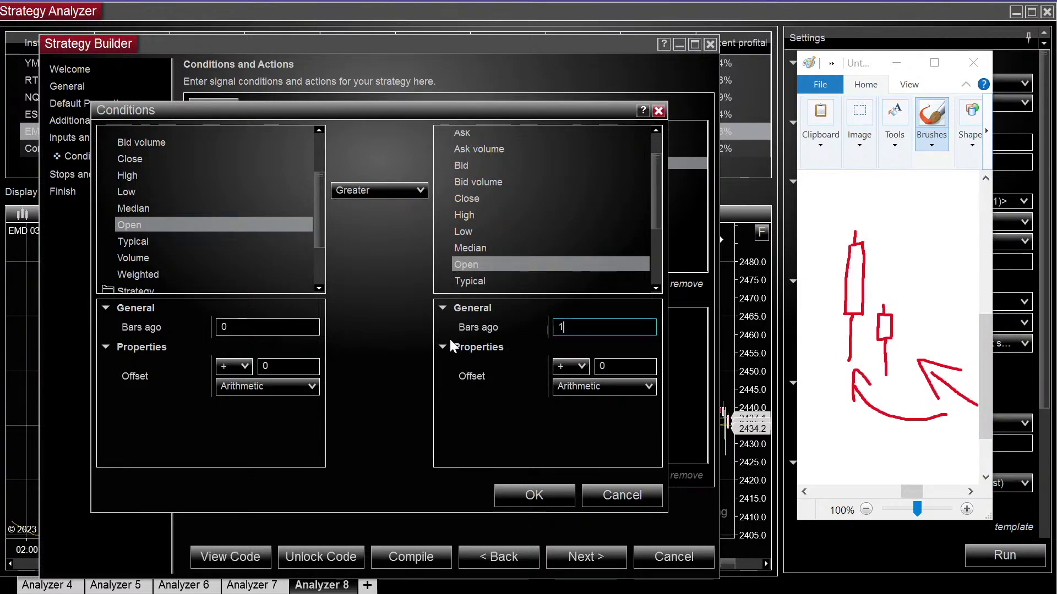
{"action": "left_click", "coordinate": [517, 499]}
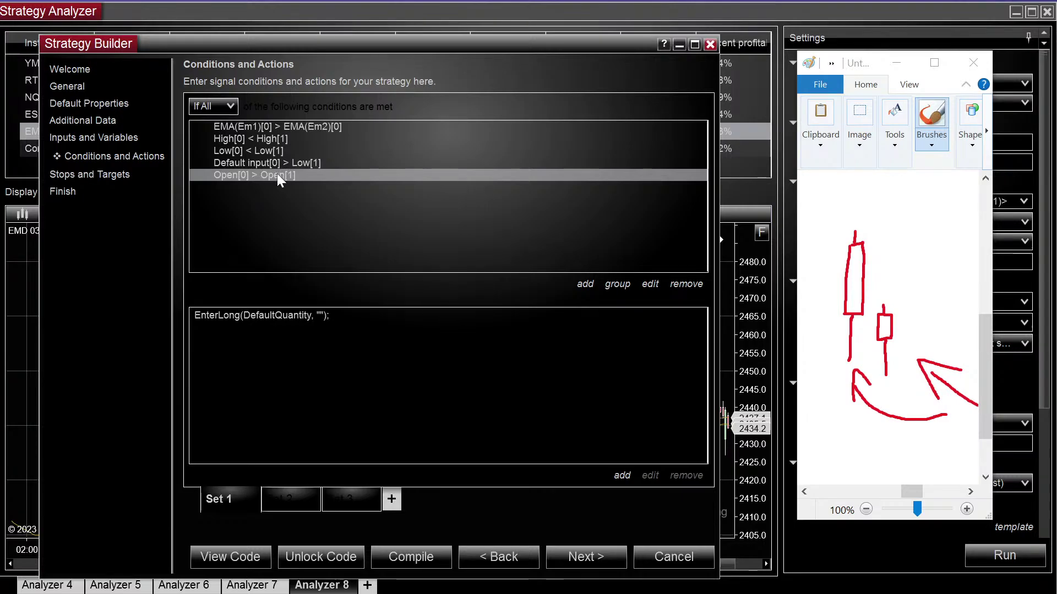
{"action": "double_click", "coordinate": [293, 172]}
{"action": "left_click", "coordinate": [560, 329]}
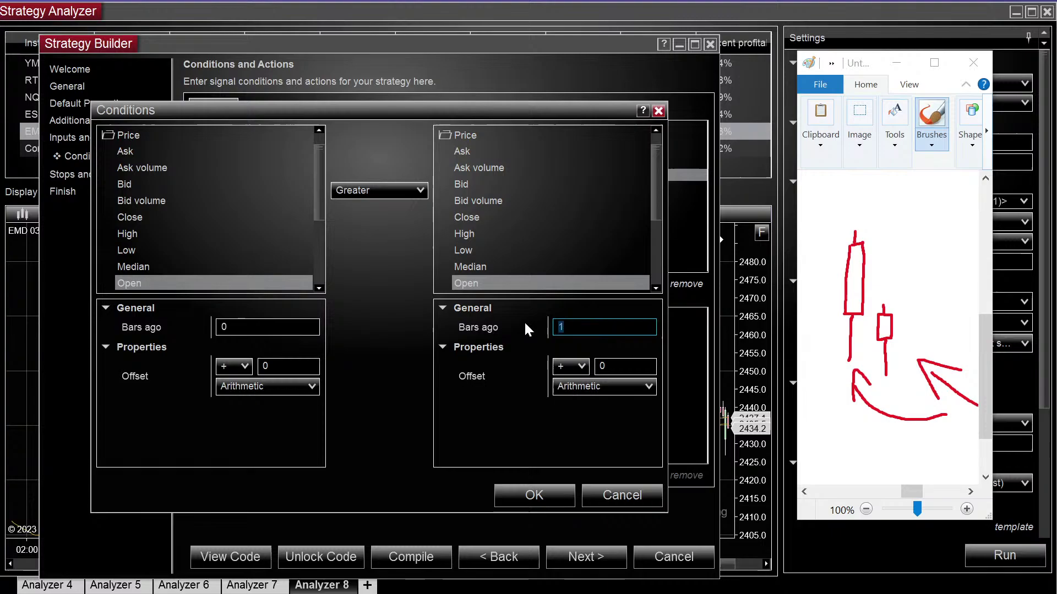
{"action": "left_click", "coordinate": [562, 328]}
{"action": "left_click_drag", "start_coordinate": [417, 121], "coordinate": [514, 237]}
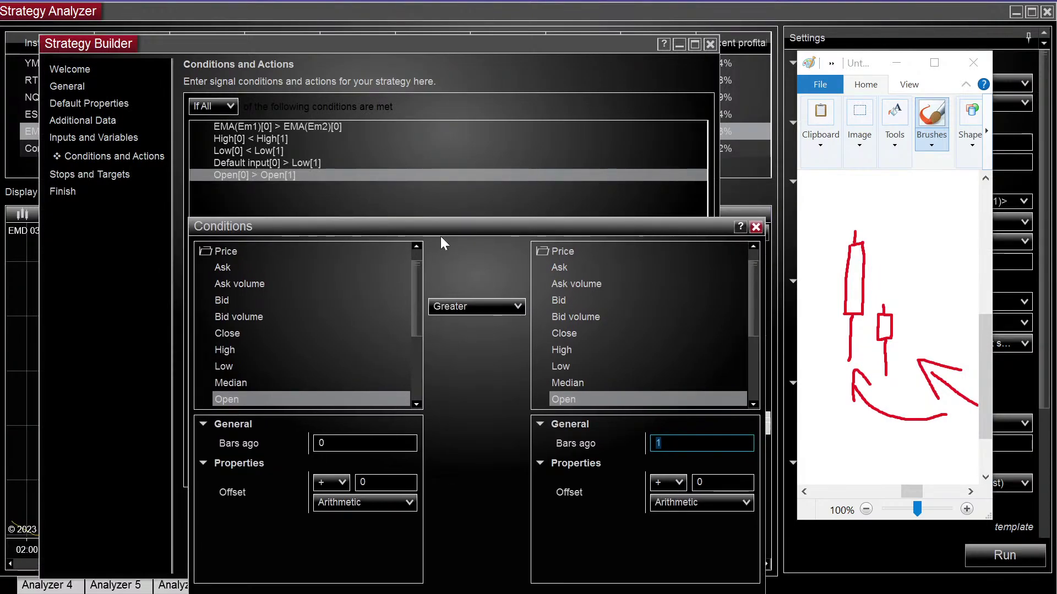
{"action": "left_click_drag", "start_coordinate": [441, 236], "coordinate": [452, 149]}
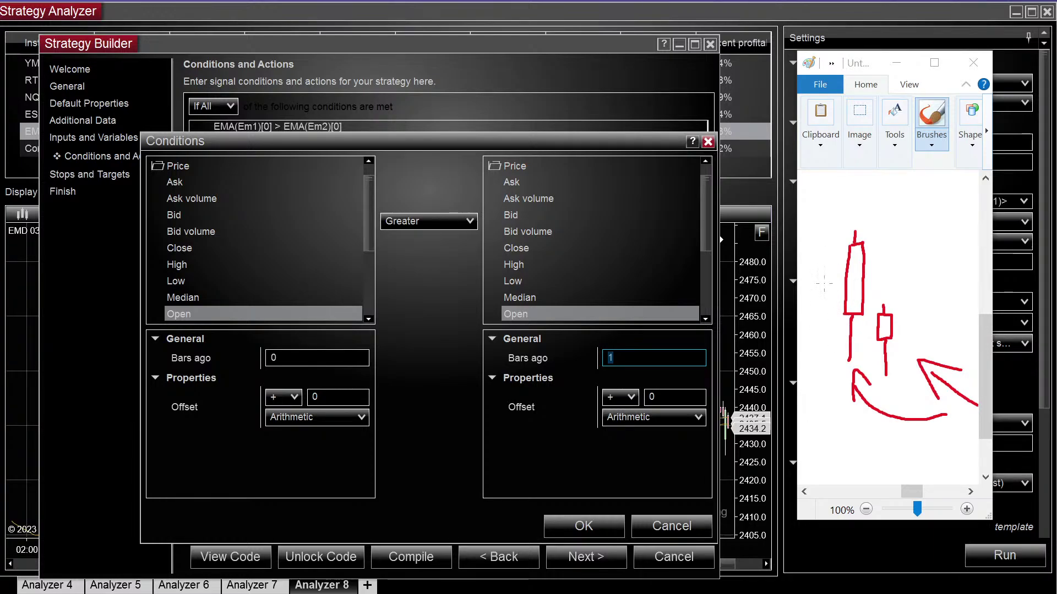
{"action": "left_click", "coordinate": [662, 529]}
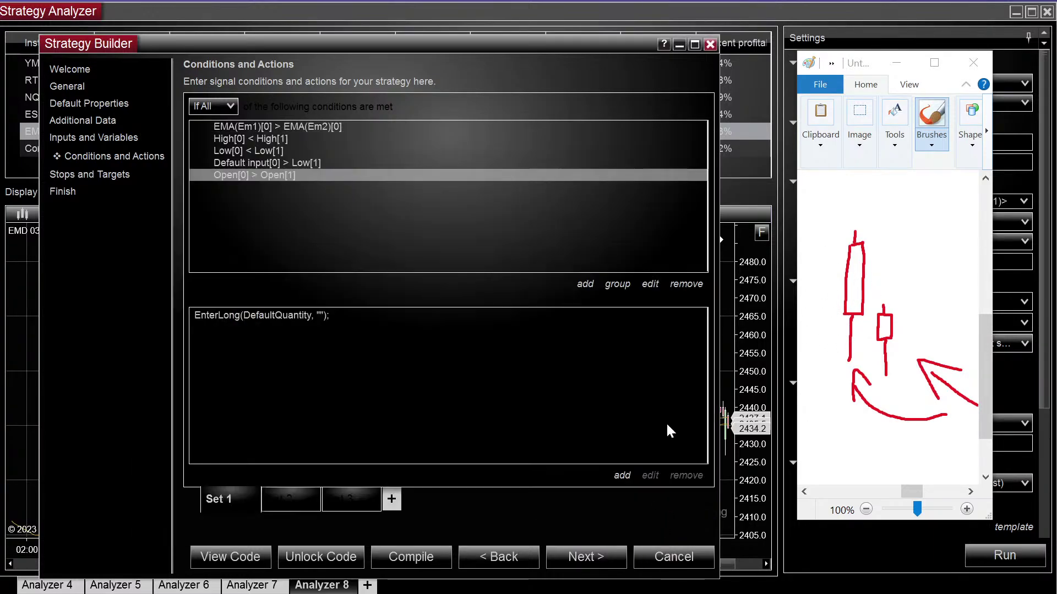
{"action": "left_click", "coordinate": [269, 143]}
{"action": "left_click", "coordinate": [270, 150]}
{"action": "left_click", "coordinate": [277, 165]}
{"action": "left_click", "coordinate": [275, 175]}
{"action": "left_click_drag", "start_coordinate": [409, 45], "coordinate": [422, 48]}
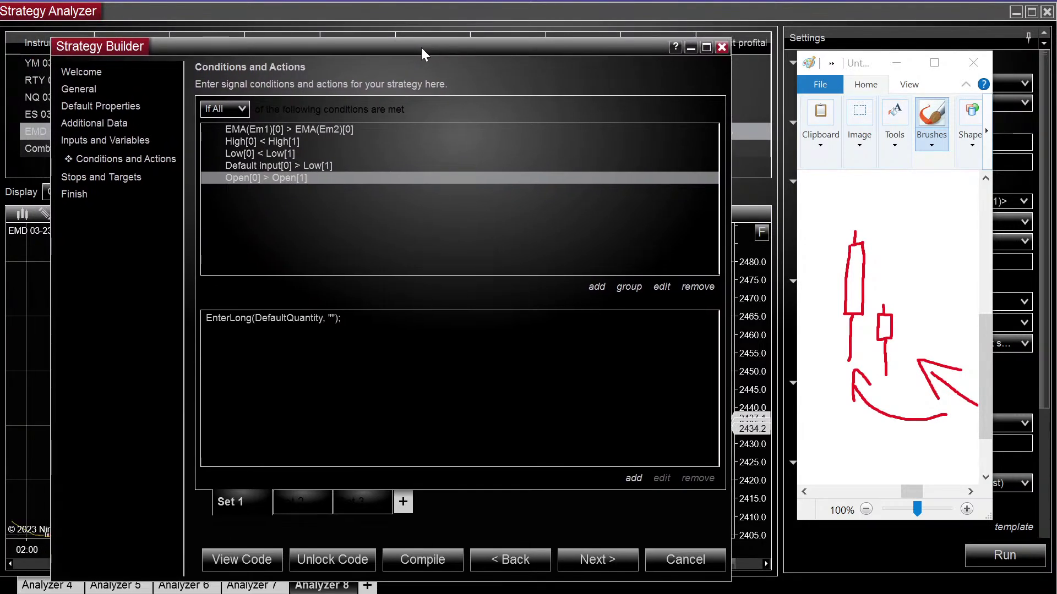